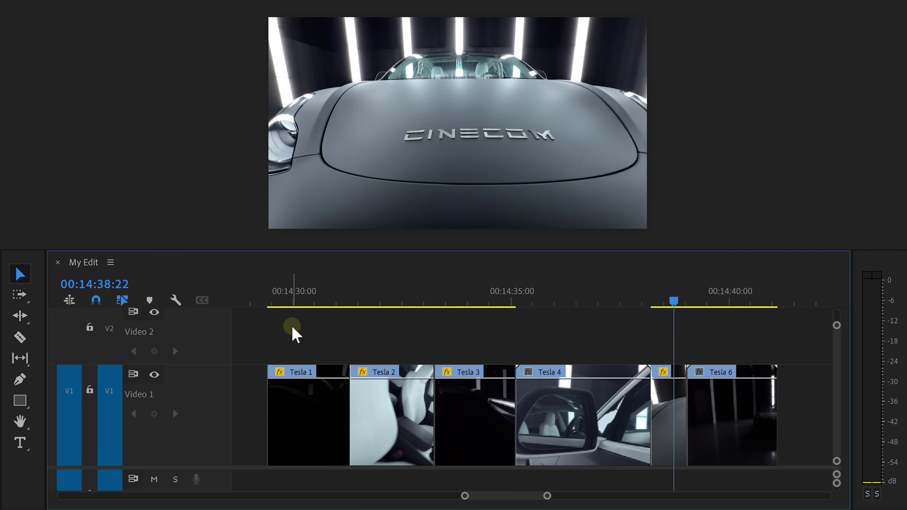
Select both Tesla clips, show Tesla 1's Time Remapping speed line, and change its playback speed.
{"action": "left_click_drag", "start_coordinate": [296, 334], "coordinate": [752, 348]}
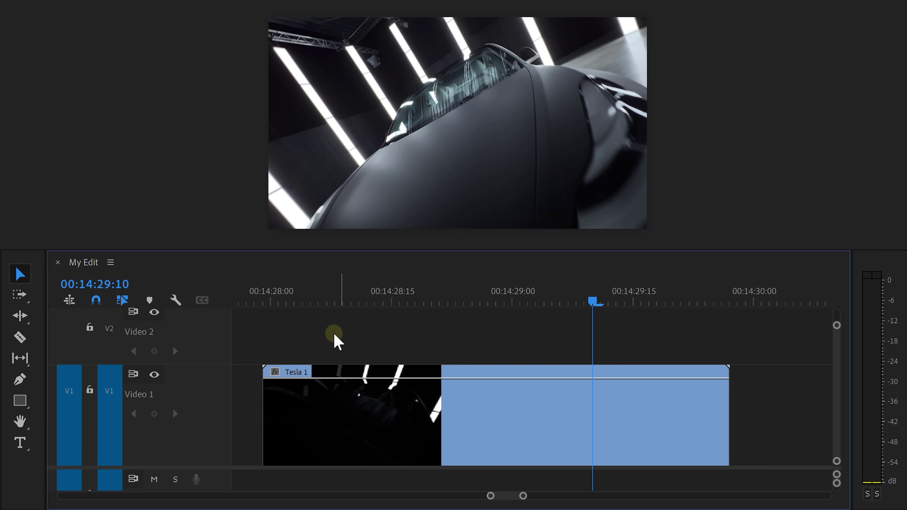
{"action": "left_click", "coordinate": [274, 371]}
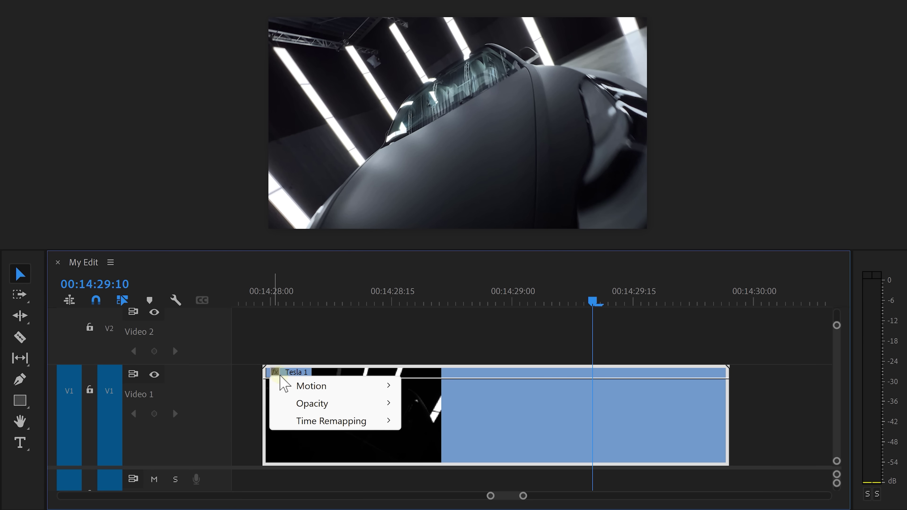
{"action": "mouse_move", "coordinate": [344, 424]}
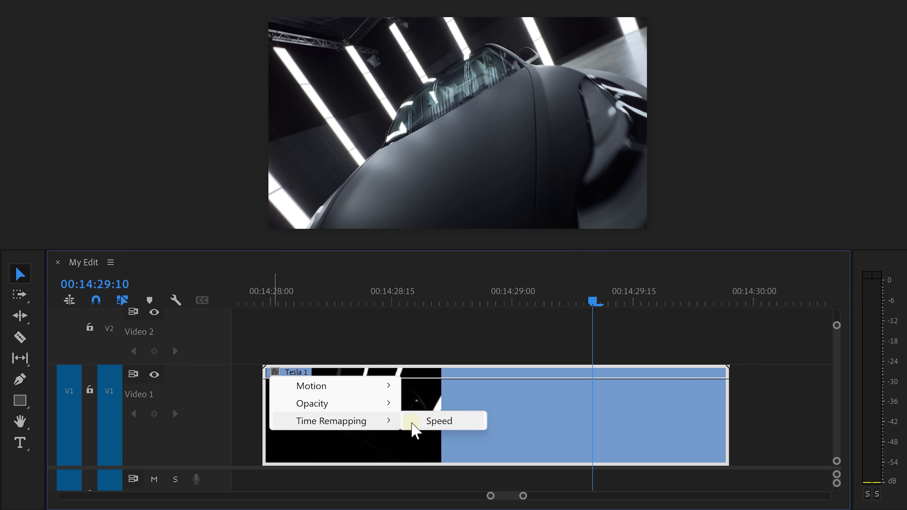
{"action": "left_click", "coordinate": [425, 422]}
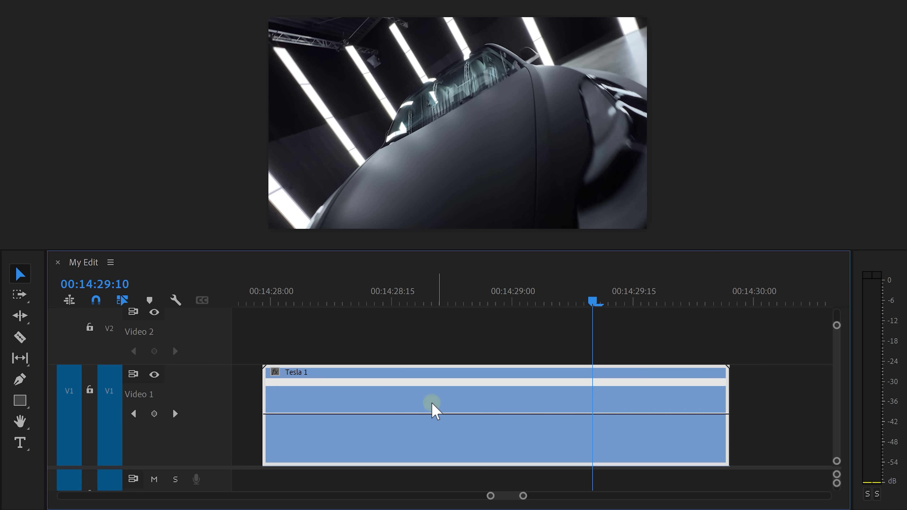
{"action": "left_click_drag", "start_coordinate": [478, 416], "coordinate": [474, 445]}
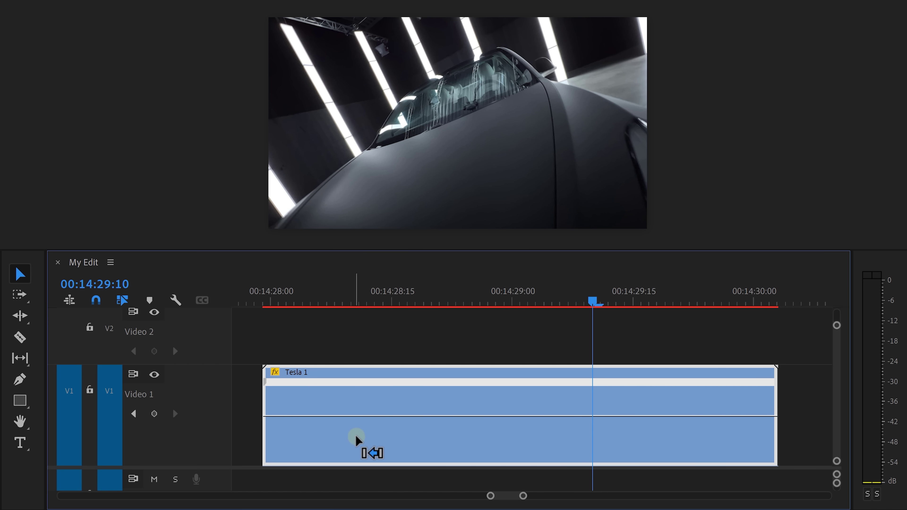
Add a speed keyframe to Tesla 1, speed up the part after it, spread it into a ramp, then delete it.
{"action": "left_click", "coordinate": [389, 416], "text": "ctrl"}
{"action": "left_click_drag", "start_coordinate": [391, 416], "coordinate": [424, 304]}
{"action": "left_click", "coordinate": [416, 303]}
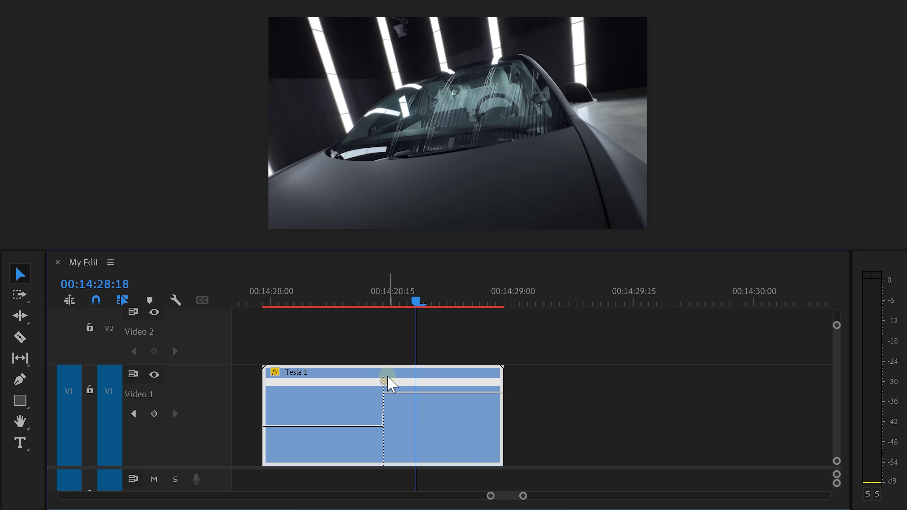
{"action": "left_click_drag", "start_coordinate": [388, 378], "coordinate": [453, 383]}
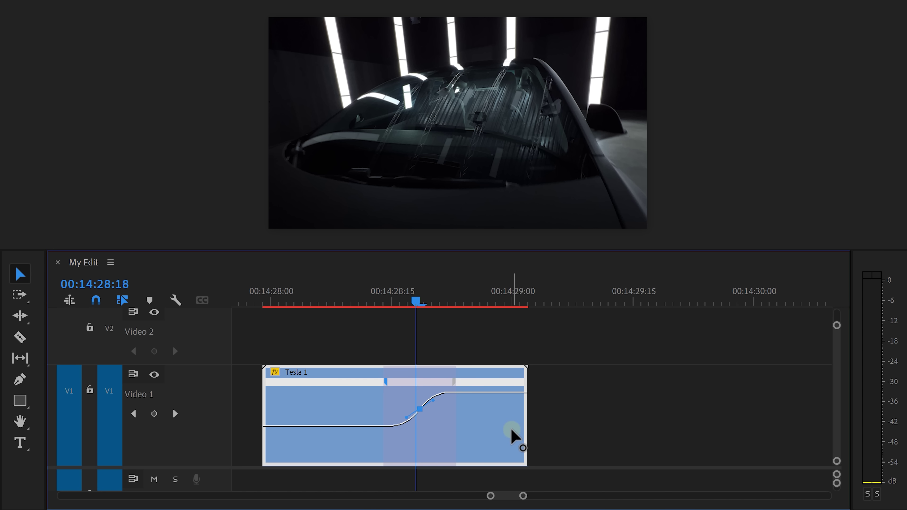
{"action": "left_click", "coordinate": [386, 381]}
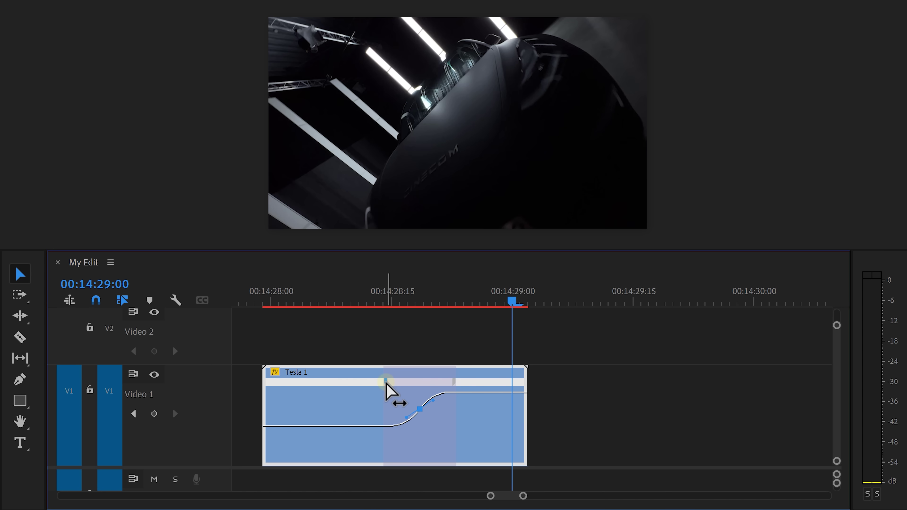
{"action": "key", "text": "Delete"}
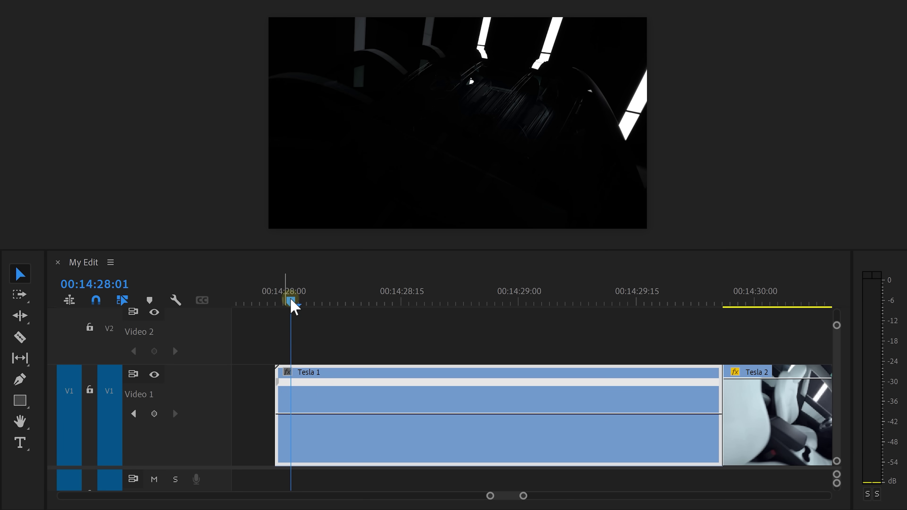
Move Tesla 1's speed keyframe earlier, speed up the opening, and curve it into a smooth ramp, then preview.
{"action": "left_click_drag", "start_coordinate": [291, 301], "coordinate": [448, 303]}
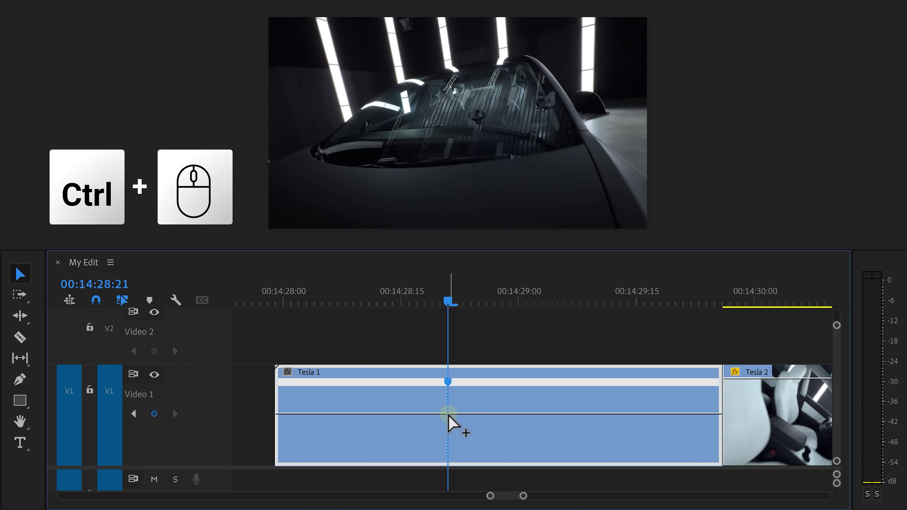
{"action": "left_click_drag", "start_coordinate": [446, 382], "coordinate": [287, 386]}
{"action": "left_click_drag", "start_coordinate": [285, 423], "coordinate": [270, 276]}
{"action": "left_click_drag", "start_coordinate": [287, 368], "coordinate": [259, 406]}
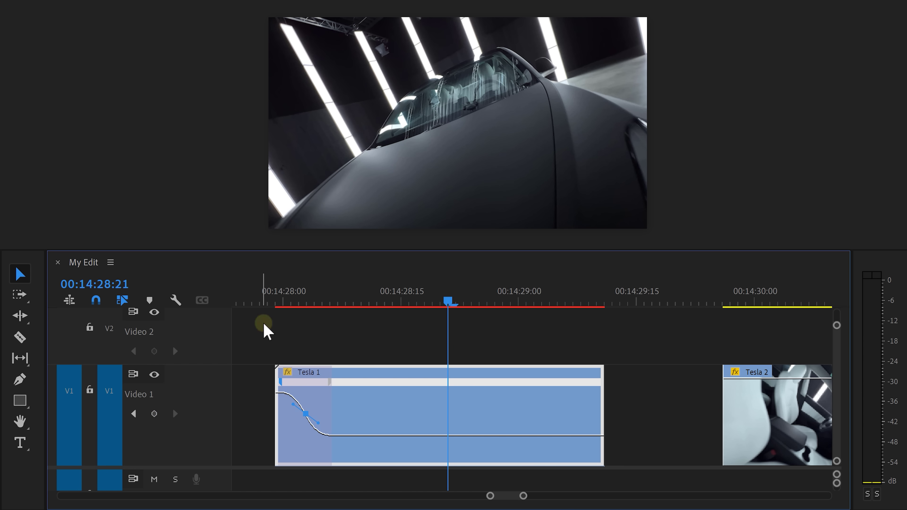
{"action": "left_click", "coordinate": [278, 304]}
{"action": "key", "text": "space"}
{"action": "key", "text": "space"}
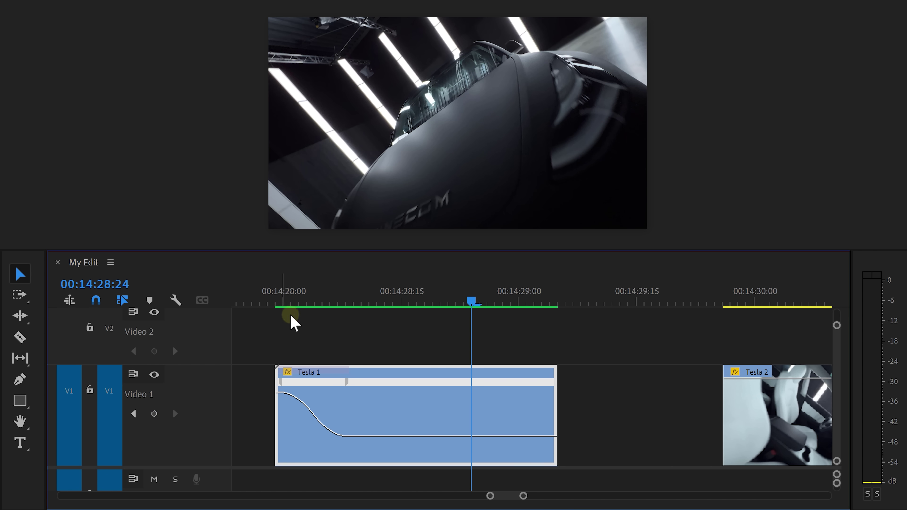
{"action": "left_click", "coordinate": [385, 397]}
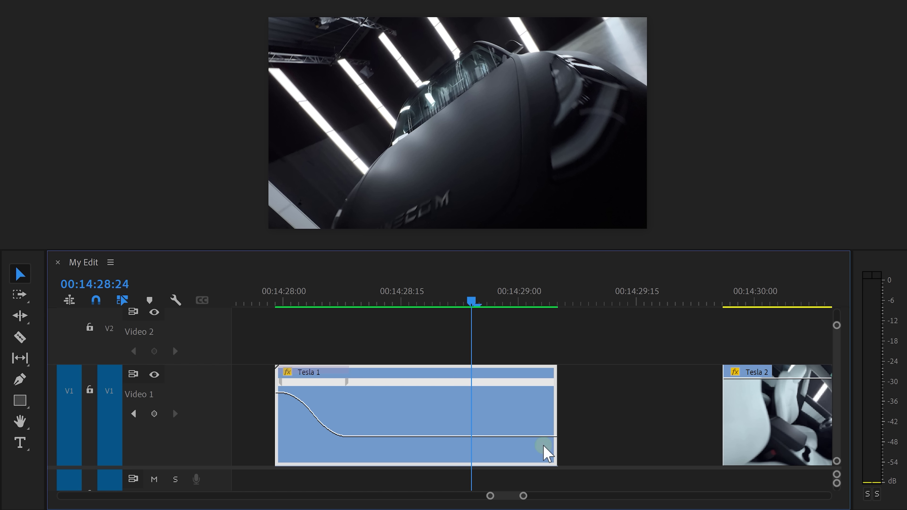
Add a second speed keyframe, spread it into a gradual ramp, and raise the final section to 515%.
{"action": "mouse_move", "coordinate": [447, 303]}
{"action": "left_mouse_down"}
{"action": "mouse_move", "coordinate": [403, 304]}
{"action": "mouse_move", "coordinate": [449, 303]}
{"action": "left_mouse_up"}
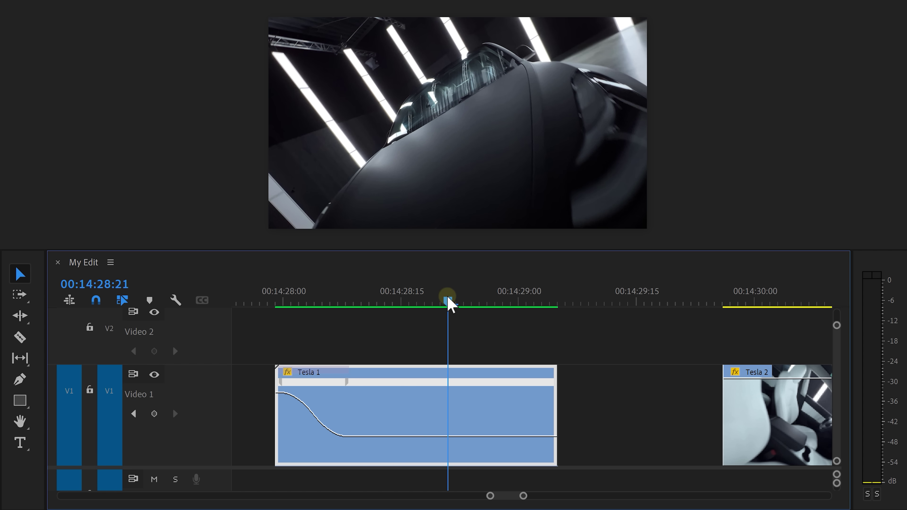
{"action": "left_click", "coordinate": [448, 436], "text": "ctrl"}
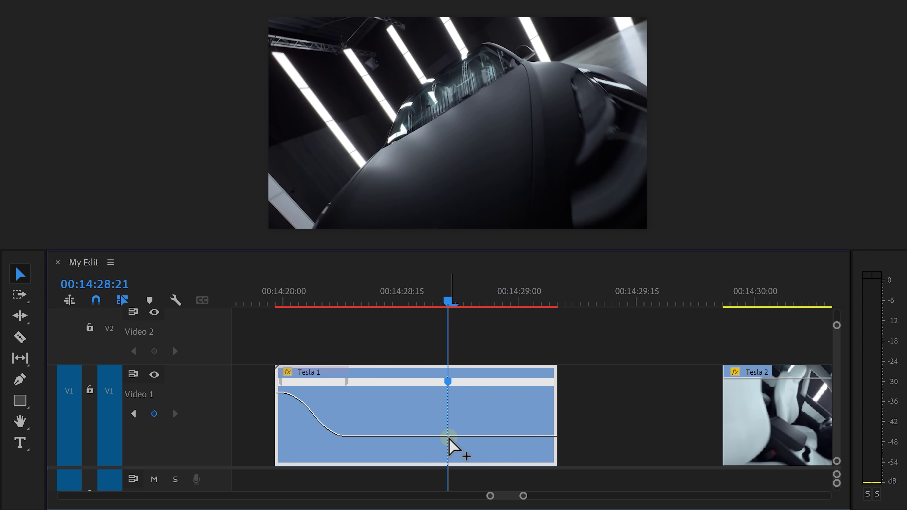
{"action": "left_click_drag", "start_coordinate": [457, 388], "coordinate": [545, 379]}
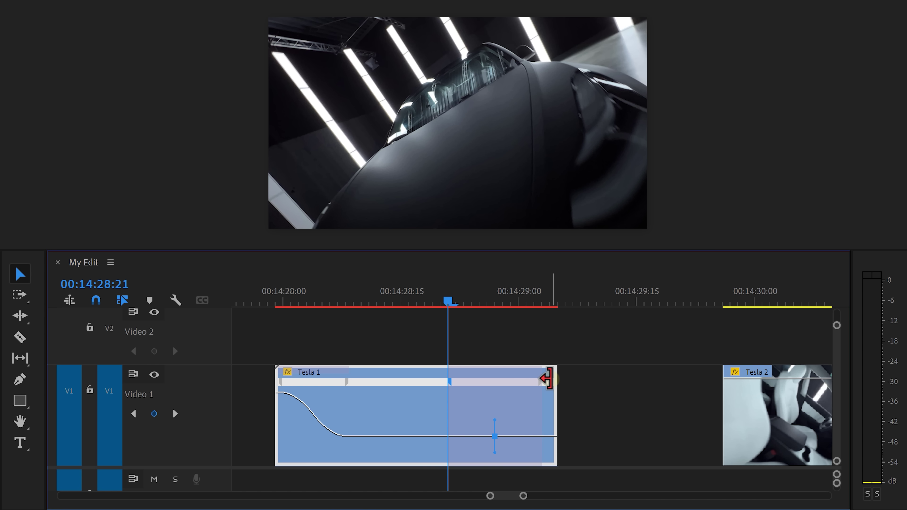
{"action": "left_click_drag", "start_coordinate": [548, 436], "coordinate": [547, 447]}
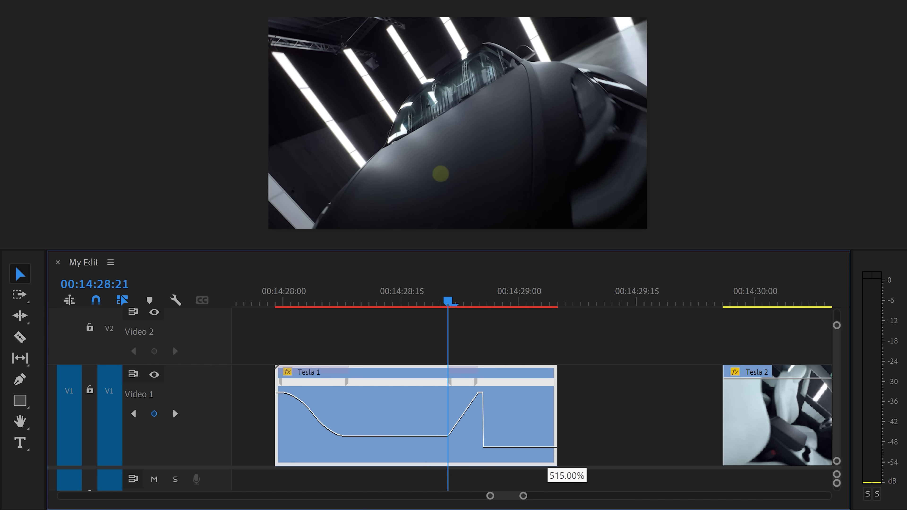
{"action": "left_click_drag", "start_coordinate": [440, 174], "coordinate": [493, 208]}
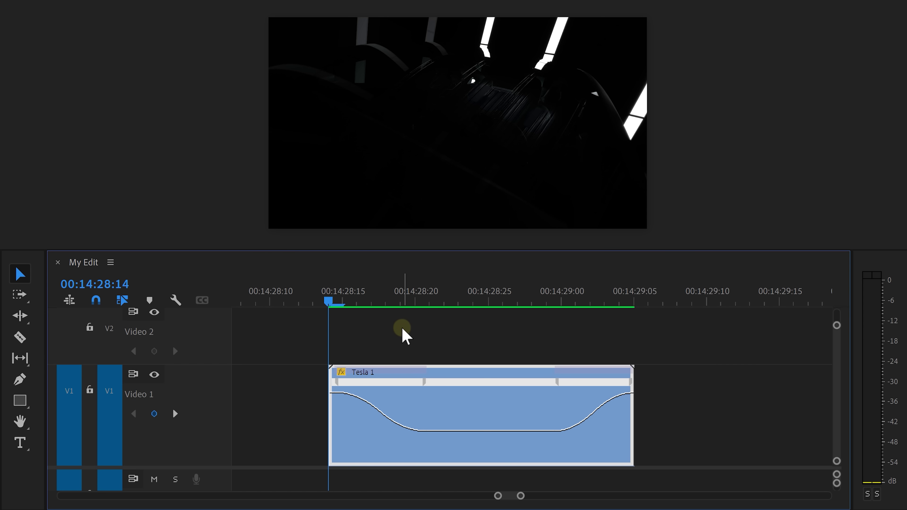
Preview the ramp and lower Tesla 1's slow middle section to about 105% speed.
{"action": "key", "text": "space"}
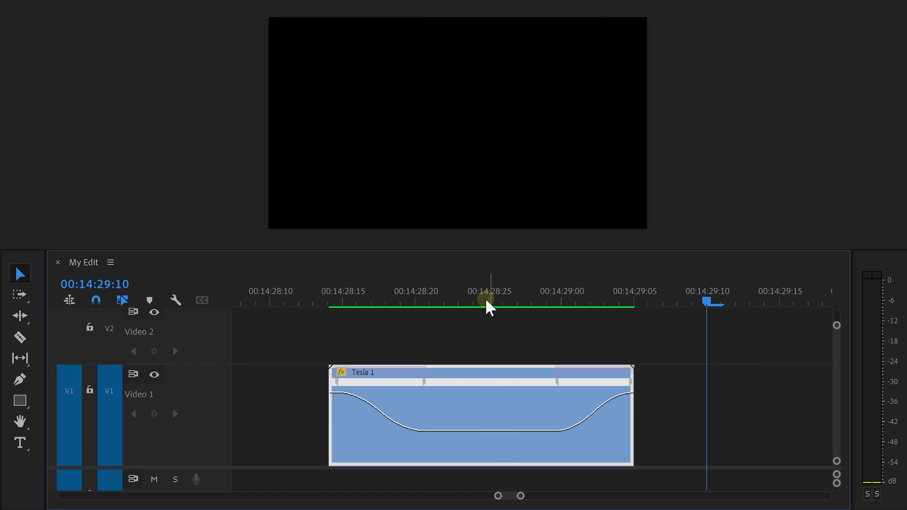
{"action": "left_click", "coordinate": [487, 301]}
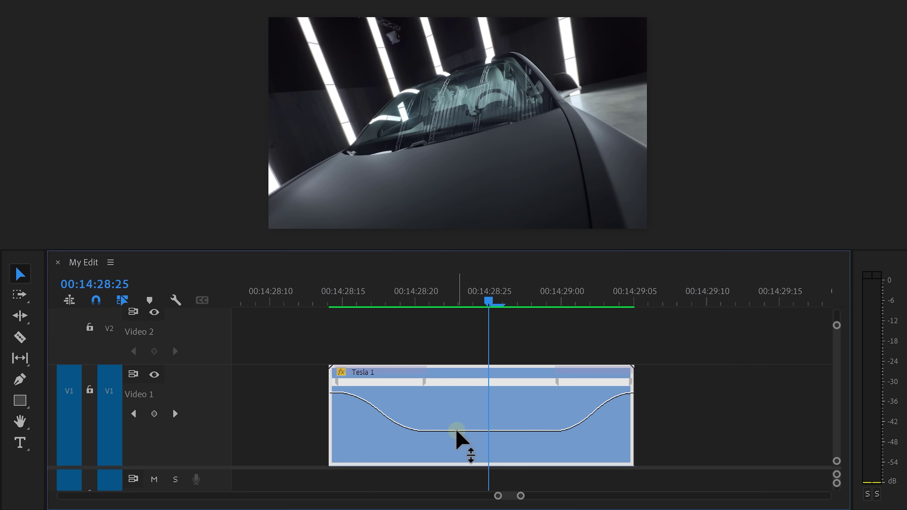
{"action": "left_click_drag", "start_coordinate": [457, 430], "coordinate": [452, 471]}
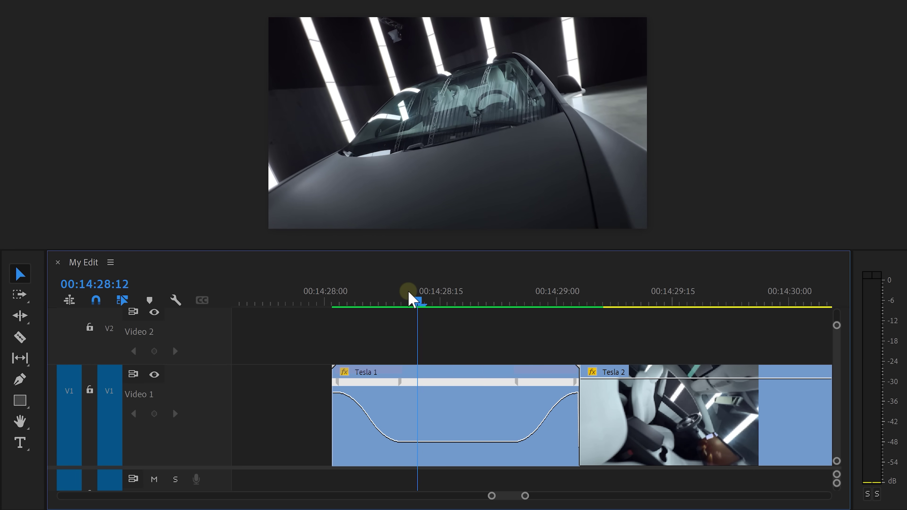
{"action": "left_click", "coordinate": [408, 292]}
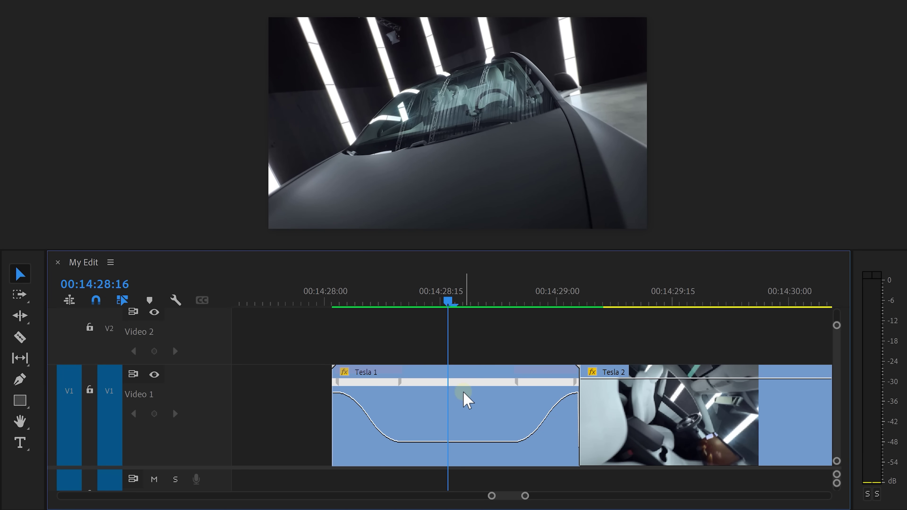
Set Tesla 1's Time Interpolation to Optical Flow in Speed/Duration and play back the smoothed ramp.
{"action": "right_click", "coordinate": [463, 393]}
{"action": "left_click", "coordinate": [506, 343]}
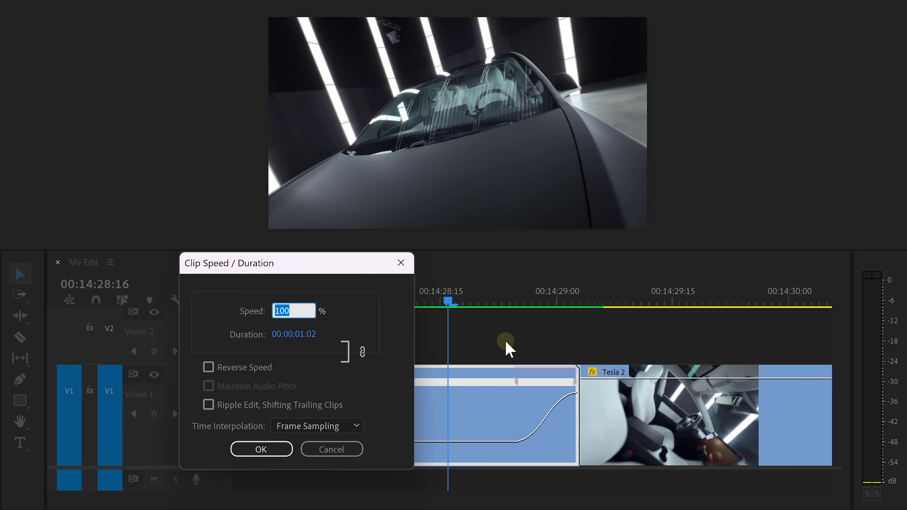
{"action": "left_click", "coordinate": [356, 426]}
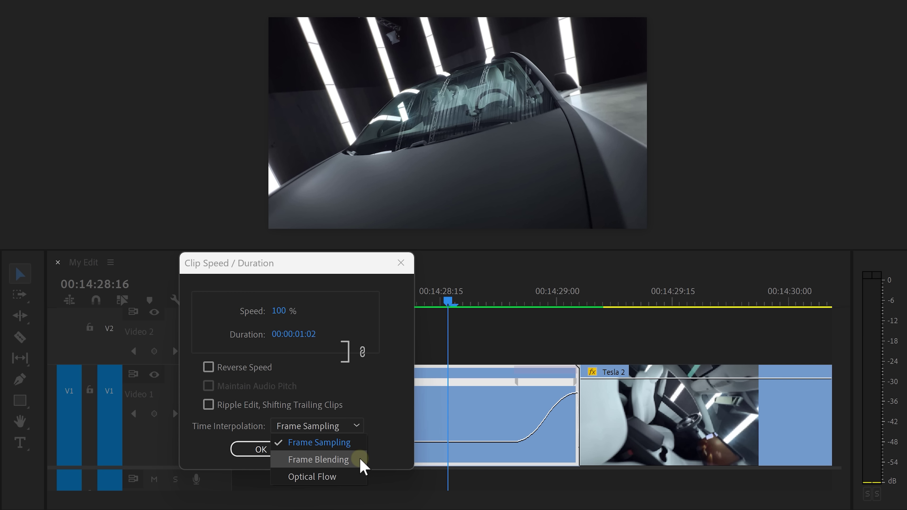
{"action": "left_click", "coordinate": [352, 477]}
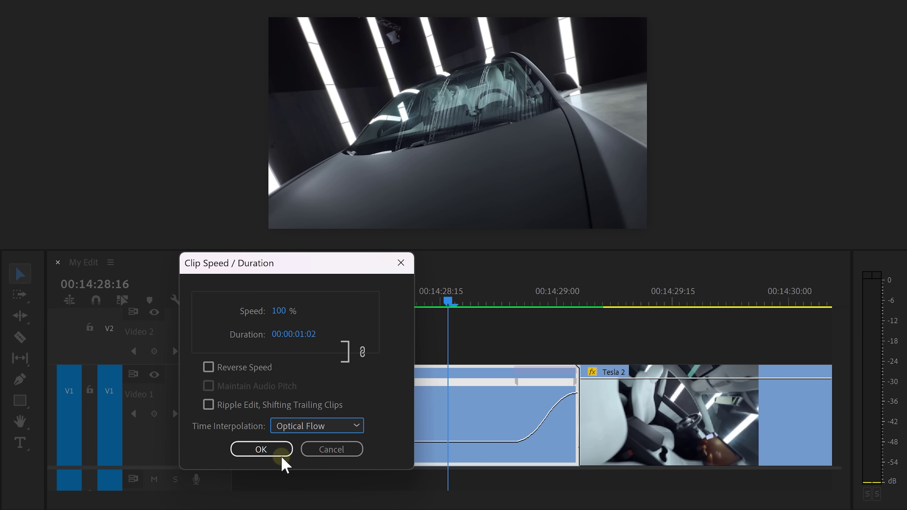
{"action": "left_click", "coordinate": [271, 452]}
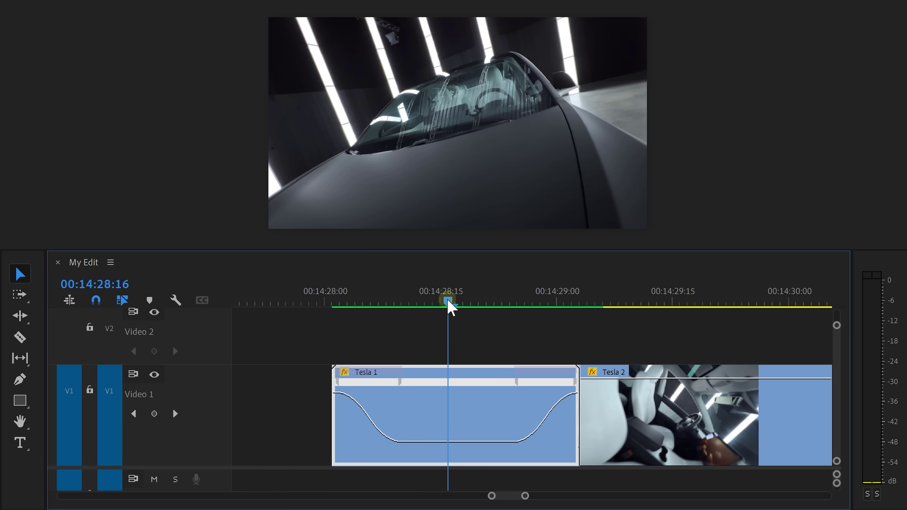
{"action": "left_click_drag", "start_coordinate": [449, 303], "coordinate": [340, 304]}
{"action": "key", "text": "space"}
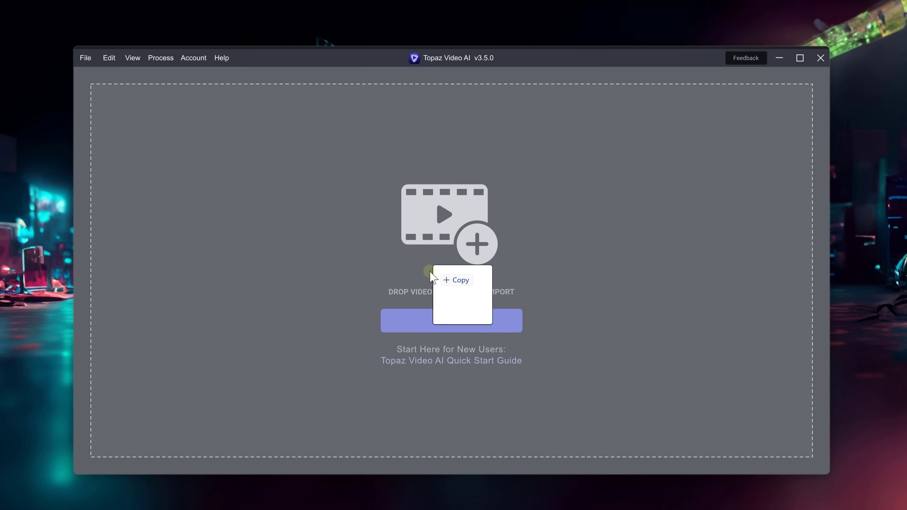
Load Tesla 1.mp4 into Topaz Video AI, keep the Original output resolution, and scroll to Frame Interpolation.
{"action": "left_click_drag", "start_coordinate": [428, 267], "coordinate": [430, 278]}
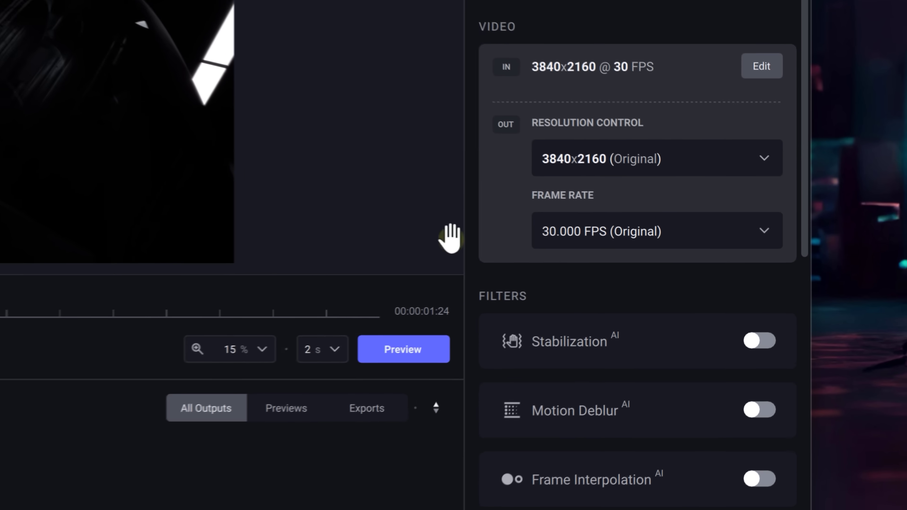
{"action": "left_click", "coordinate": [788, 252]}
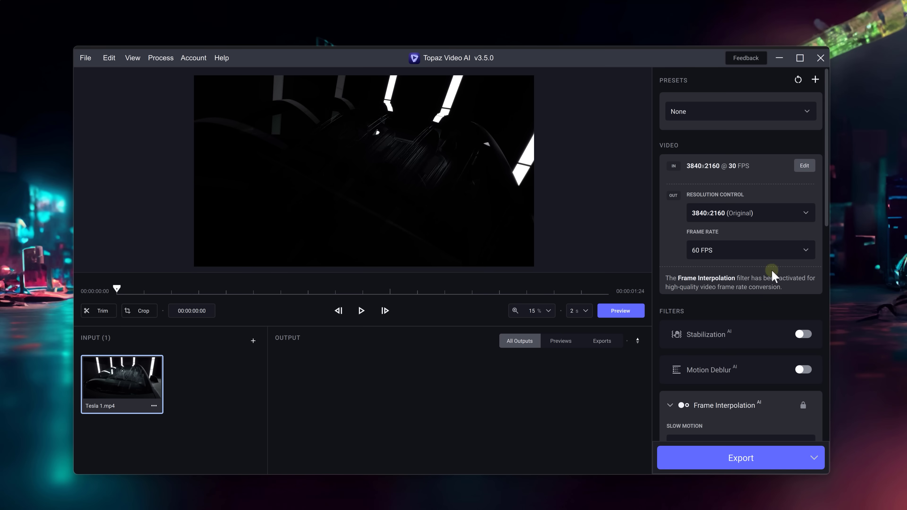
{"action": "left_click", "coordinate": [781, 216]}
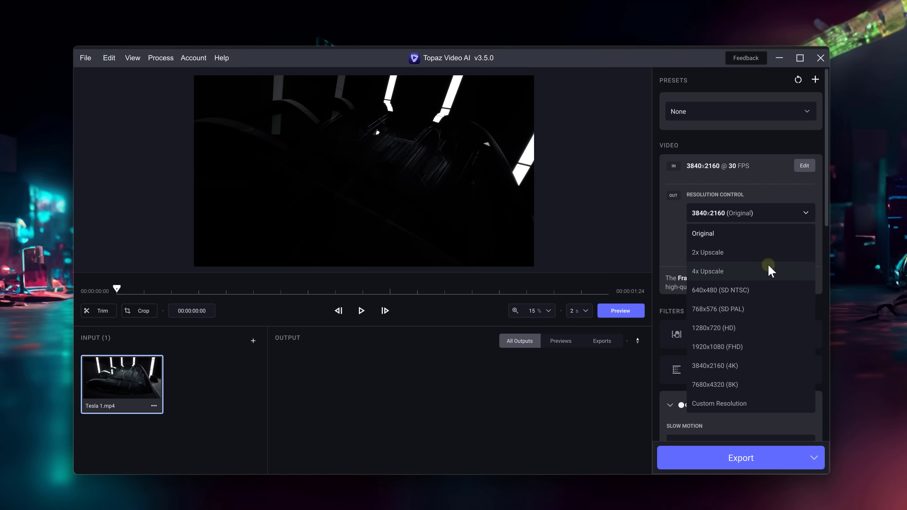
{"action": "left_click", "coordinate": [776, 218]}
{"action": "left_click_drag", "start_coordinate": [826, 207], "coordinate": [821, 300]}
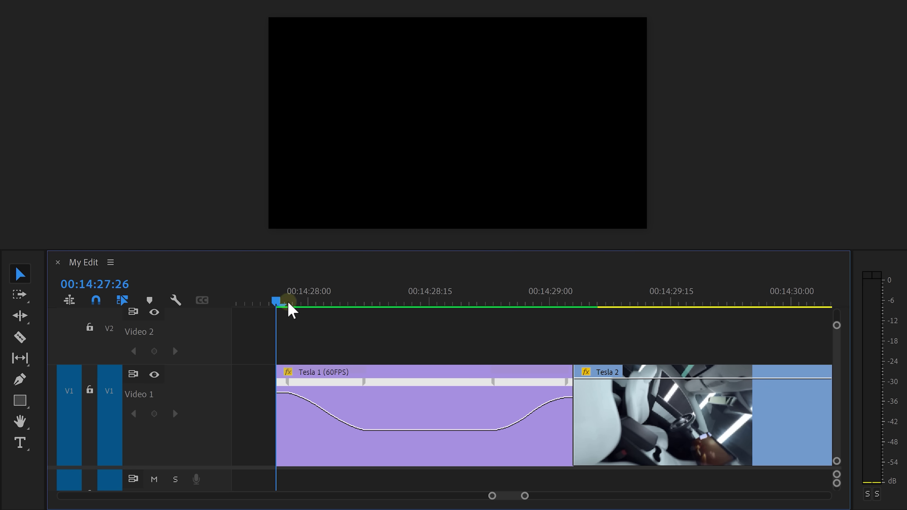
Preview the sequence and turn Tesla 2's speed change into a gradual ramp.
{"action": "key", "text": "space"}
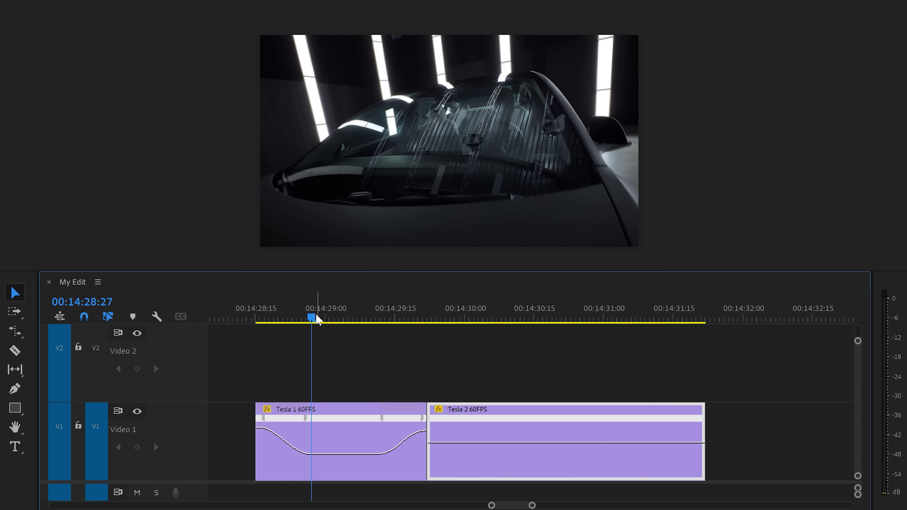
{"action": "left_click_drag", "start_coordinate": [311, 317], "coordinate": [536, 316]}
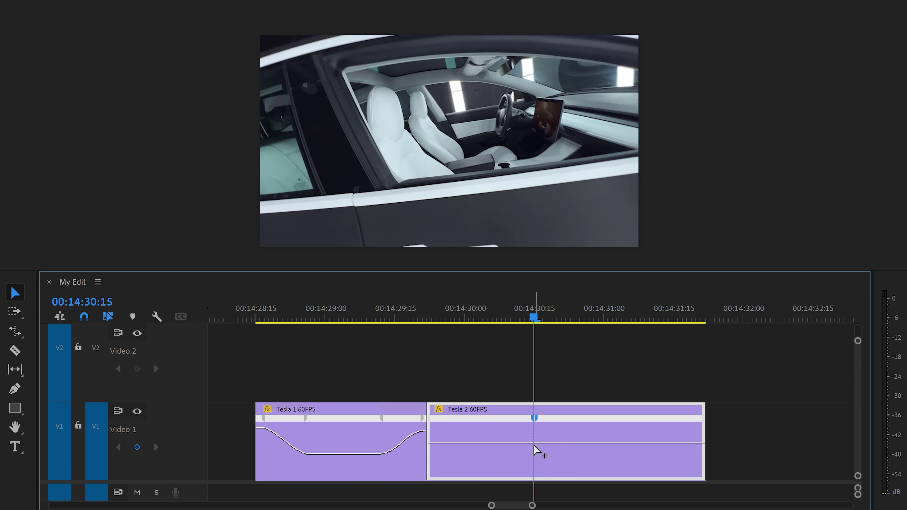
{"action": "mouse_move", "coordinate": [534, 418]}
{"action": "left_mouse_down"}
{"action": "mouse_move", "coordinate": [431, 423]}
{"action": "mouse_move", "coordinate": [443, 281]}
{"action": "left_mouse_up"}
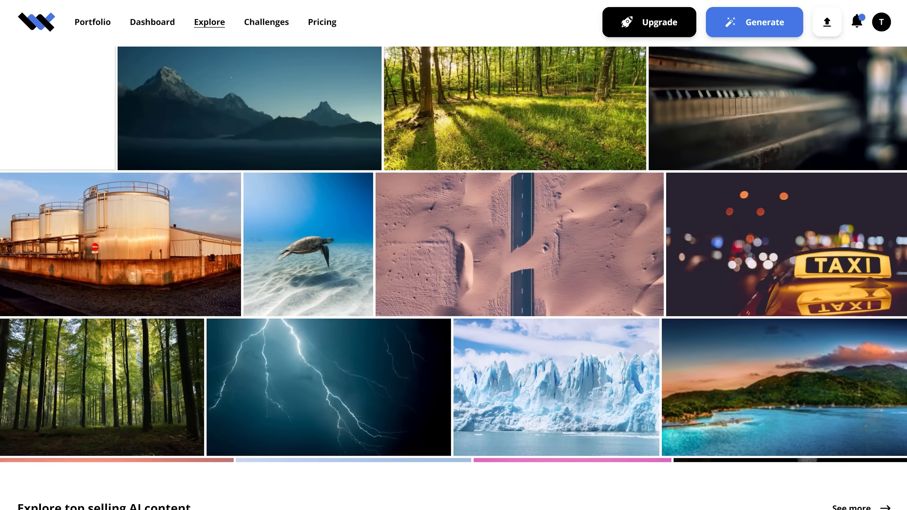
Scroll down through the Wirestock page.
{"action": "scroll", "coordinate": [453, 278], "scroll_direction": "down", "scroll_amount": 9}
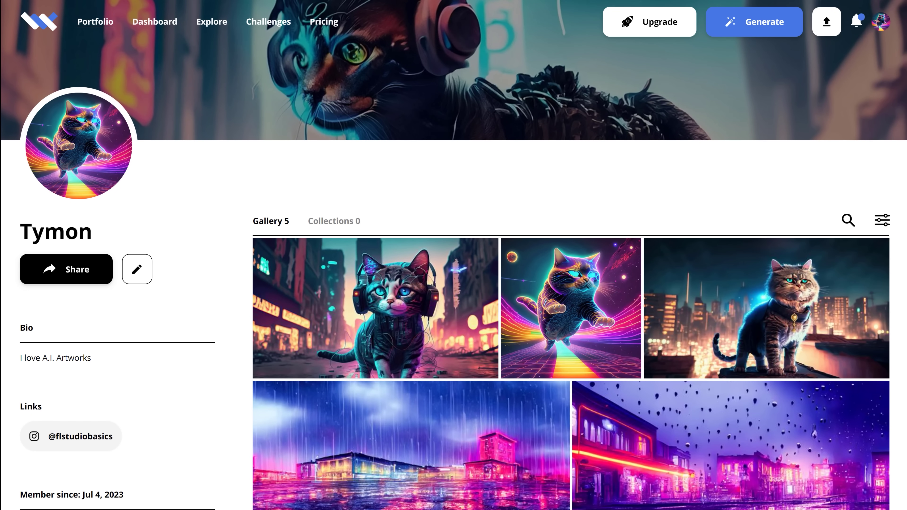
{"action": "scroll", "coordinate": [454, 278], "scroll_direction": "down", "scroll_amount": 1}
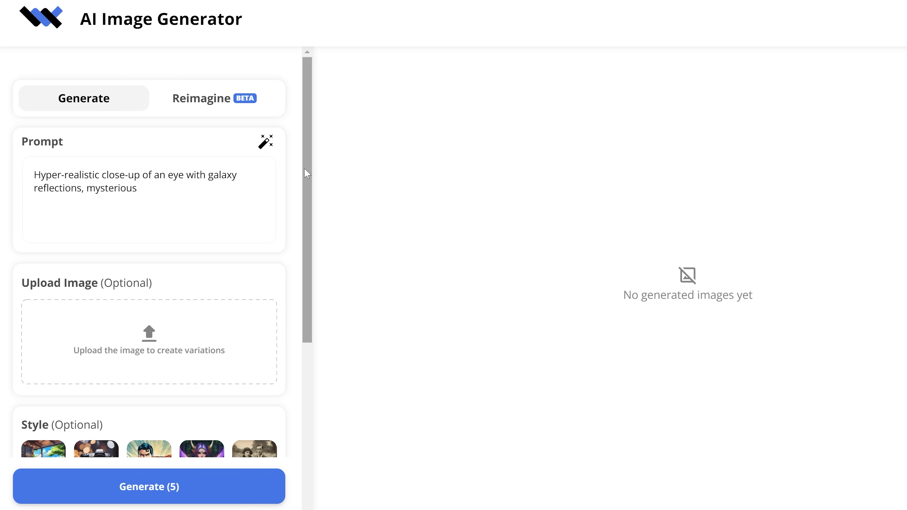
Generate images from the eye prompt and enlarge the second reimagined truck variation.
{"action": "left_click_drag", "start_coordinate": [308, 174], "coordinate": [319, 291]}
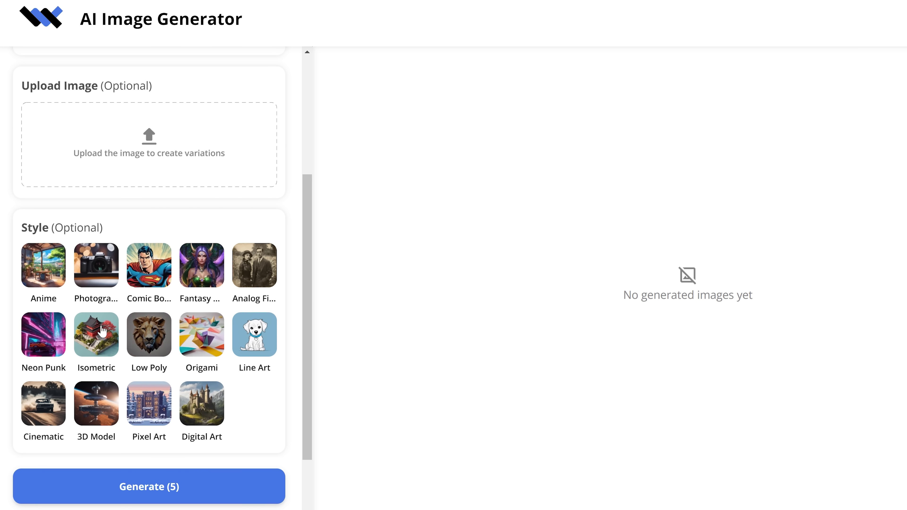
{"action": "left_click", "coordinate": [93, 480]}
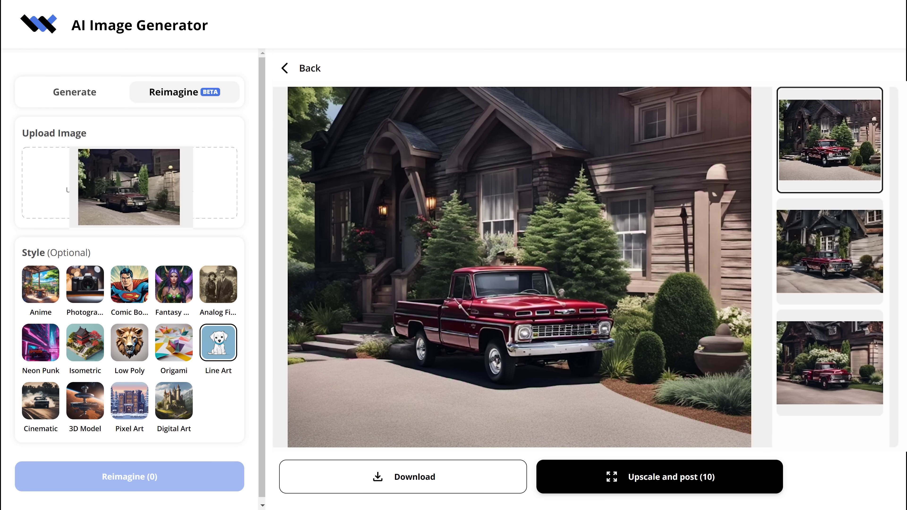
{"action": "left_click", "coordinate": [837, 274]}
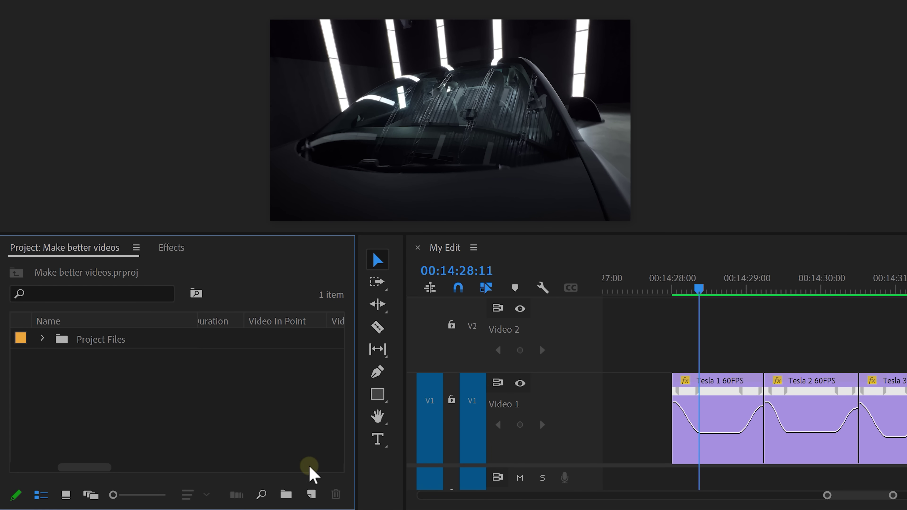
Create a new Adjustment Layer and place it on Video 2 above the Tesla clips.
{"action": "left_click", "coordinate": [311, 493]}
{"action": "left_click", "coordinate": [331, 383]}
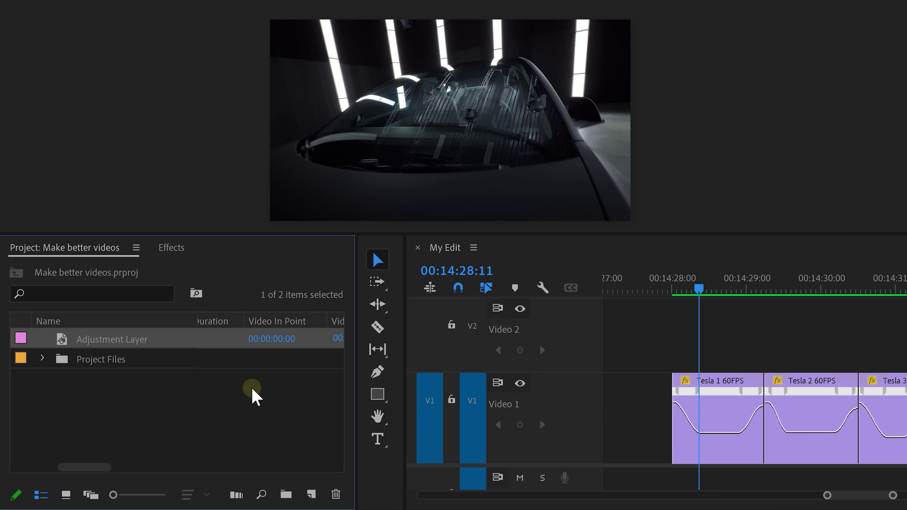
{"action": "left_click_drag", "start_coordinate": [107, 339], "coordinate": [357, 341]}
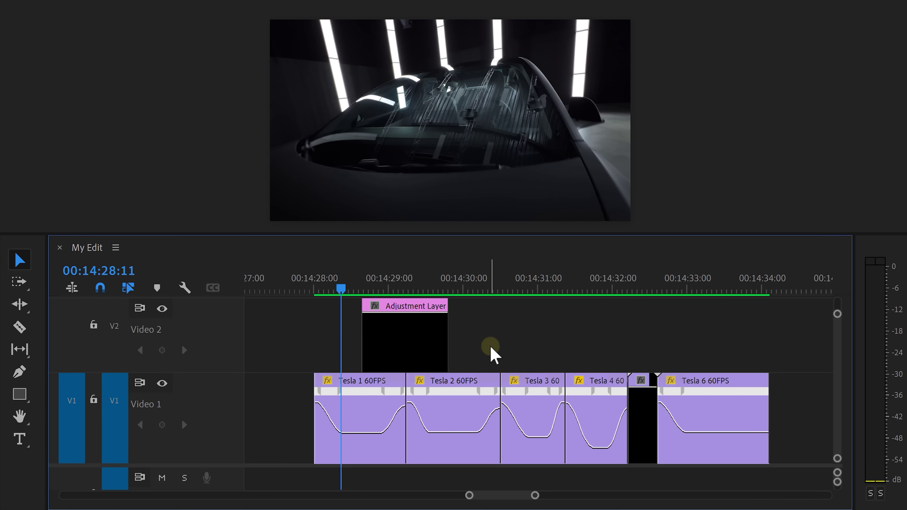
Apply Lens Distortion from the Effects library to the adjustment layer over the cut.
{"action": "left_click", "coordinate": [171, 248]}
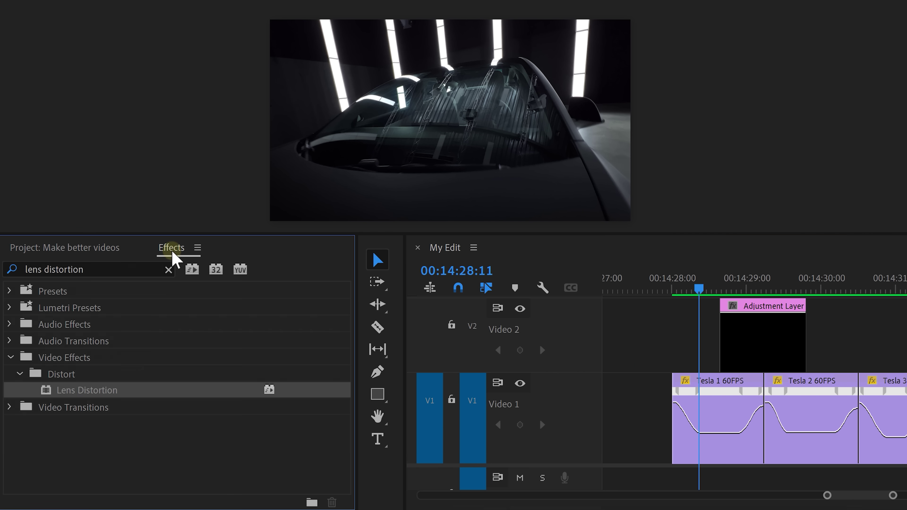
{"action": "left_click_drag", "start_coordinate": [86, 391], "coordinate": [398, 335]}
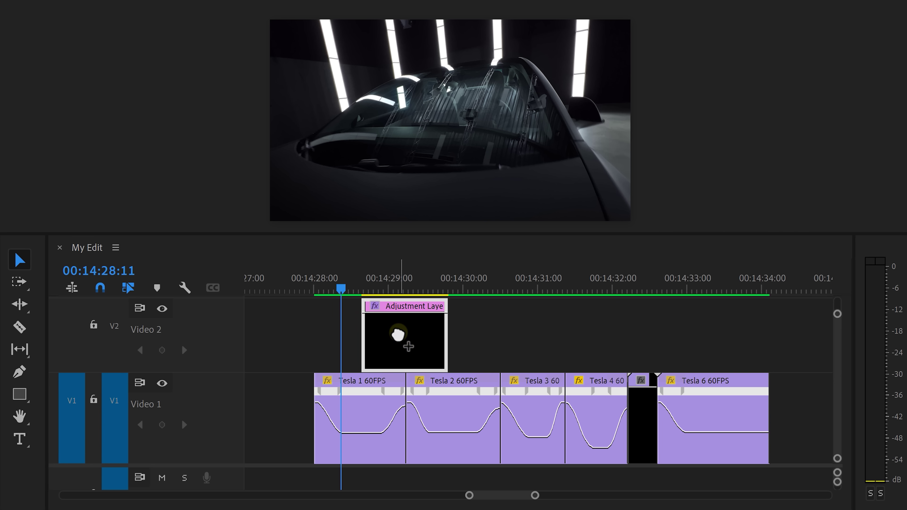
{"action": "left_click", "coordinate": [393, 290]}
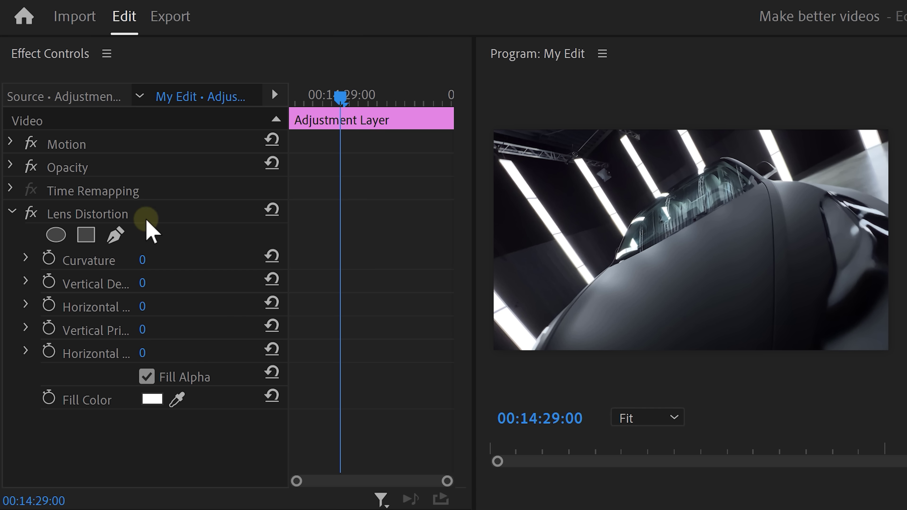
Keyframe Lens Distortion Curvature at 0, -20 and 0, and show its eased value graph.
{"action": "left_click", "coordinate": [139, 211]}
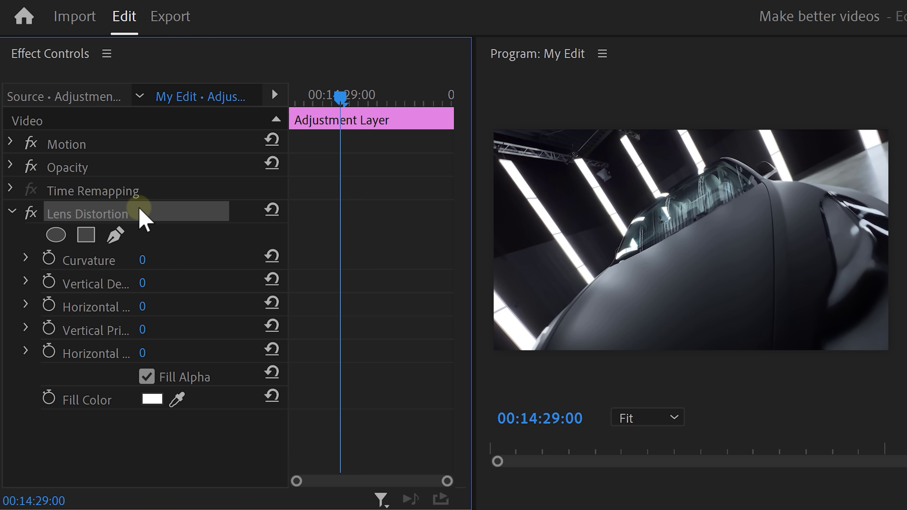
{"action": "left_click_drag", "start_coordinate": [340, 96], "coordinate": [373, 96]}
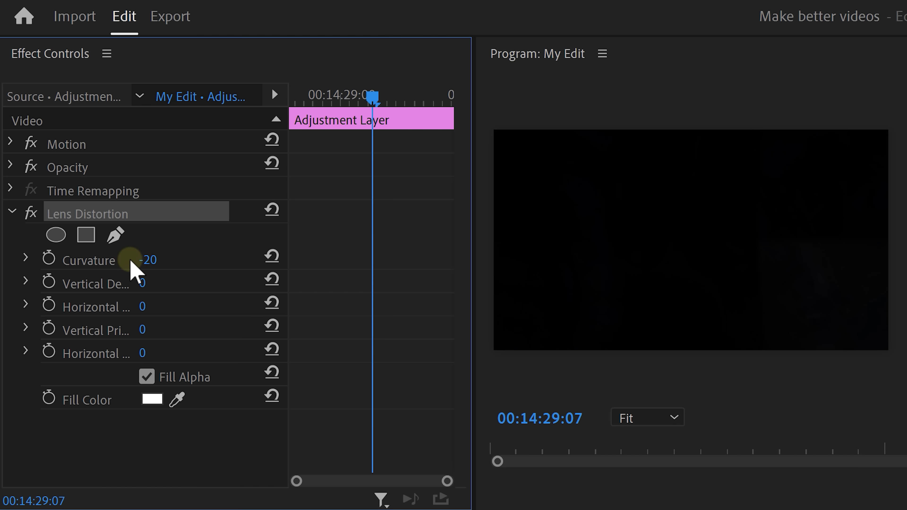
{"action": "left_click", "coordinate": [50, 258]}
{"action": "left_click_drag", "start_coordinate": [364, 96], "coordinate": [412, 101]}
{"action": "left_click", "coordinate": [271, 256]}
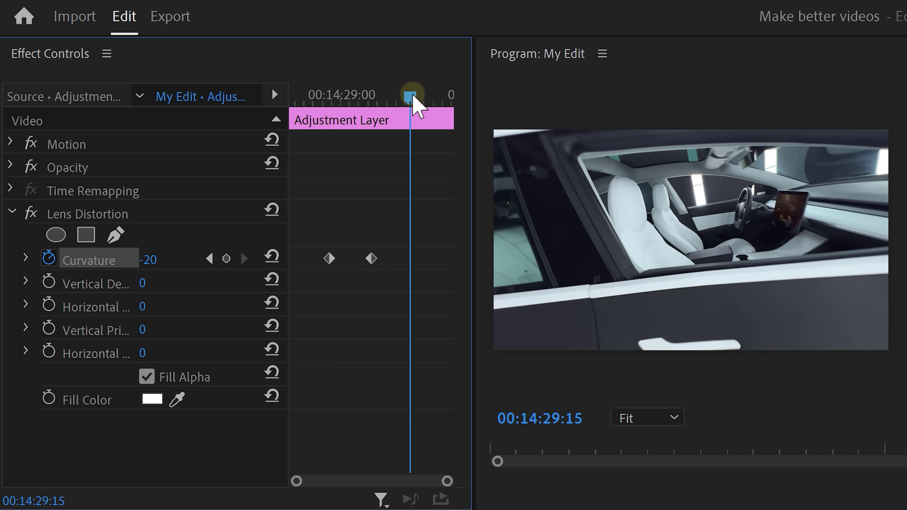
{"action": "left_click", "coordinate": [271, 257]}
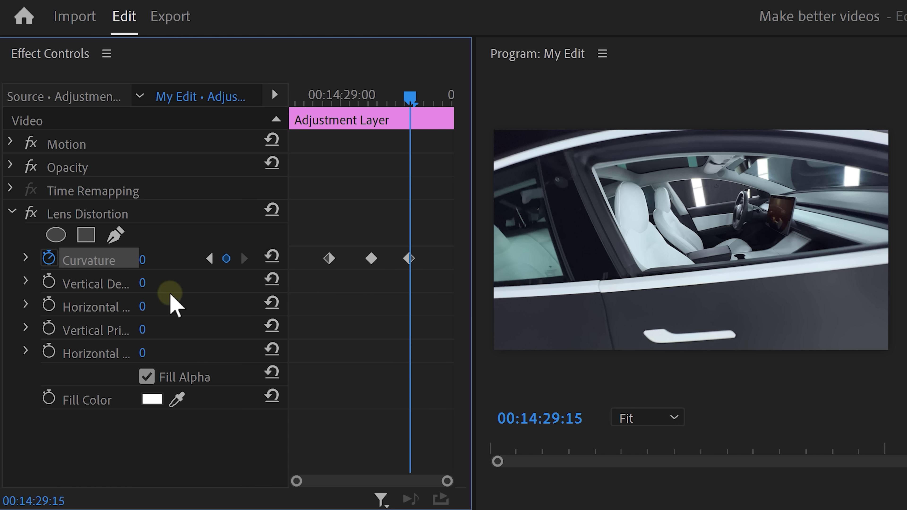
{"action": "left_click", "coordinate": [25, 256]}
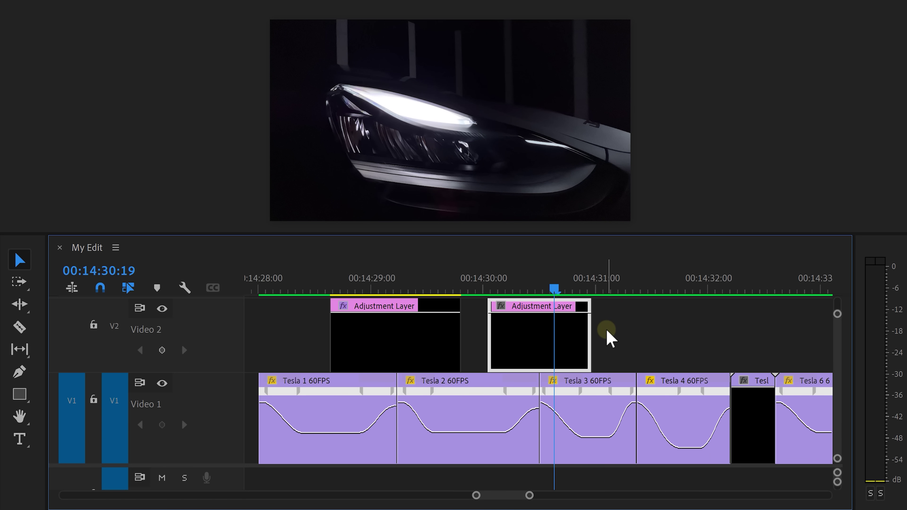
Apply Directional Blur to the second adjustment layer on Video 2.
{"action": "left_click_drag", "start_coordinate": [142, 395], "coordinate": [805, 331]}
{"action": "left_click_drag", "start_coordinate": [504, 330], "coordinate": [504, 330]}
{"action": "left_click_drag", "start_coordinate": [552, 288], "coordinate": [524, 290]}
Trim the second adjustment layer's start to the Tesla 3 cut and preview around it.
{"action": "left_click_drag", "start_coordinate": [488, 357], "coordinate": [539, 357]}
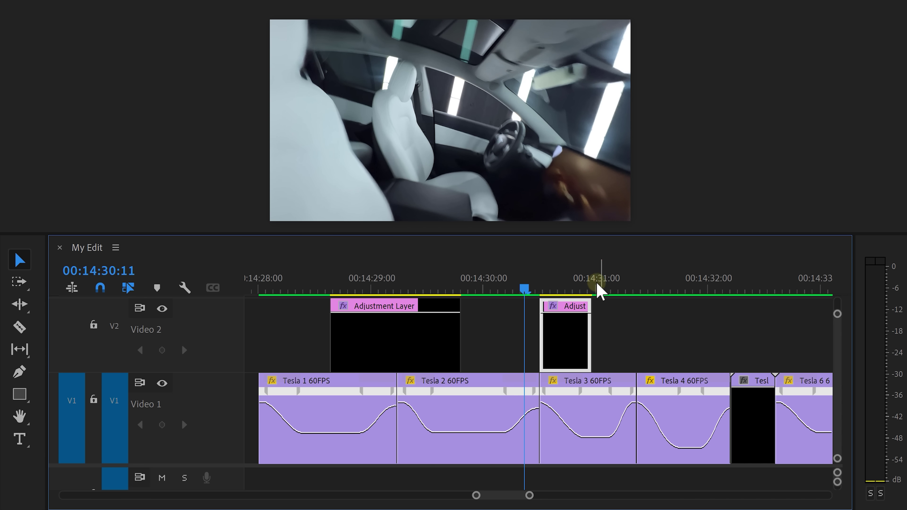
{"action": "left_click", "coordinate": [563, 282]}
{"action": "mouse_move", "coordinate": [564, 283]}
{"action": "left_mouse_down"}
{"action": "mouse_move", "coordinate": [538, 286]}
{"action": "mouse_move", "coordinate": [574, 288]}
{"action": "mouse_move", "coordinate": [540, 287]}
{"action": "mouse_move", "coordinate": [556, 288]}
{"action": "left_mouse_up"}
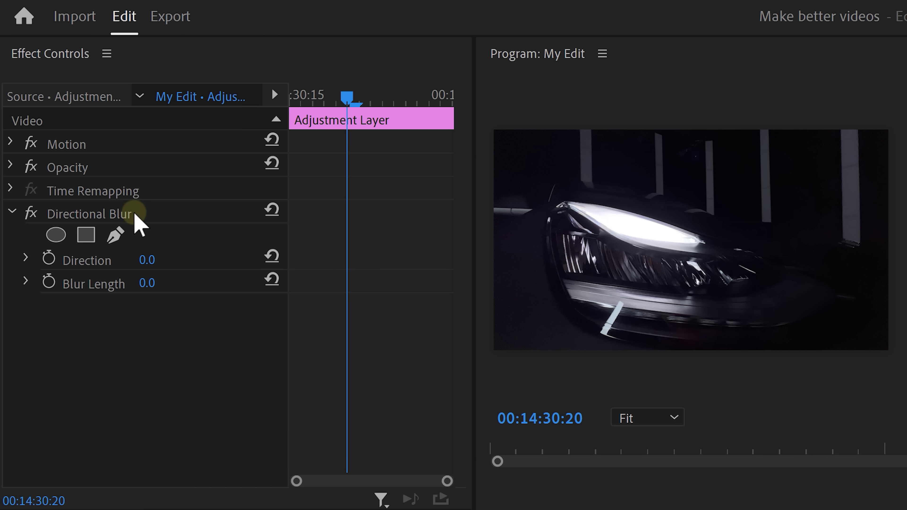
Keyframe Directional Blur's Blur Length from 28.2 at the start down to 0.
{"action": "left_click", "coordinate": [135, 215]}
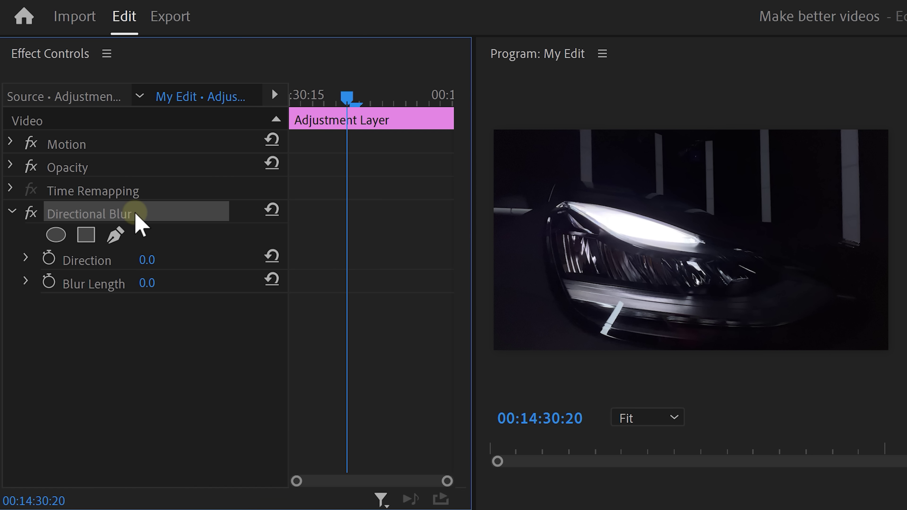
{"action": "left_click_drag", "start_coordinate": [348, 98], "coordinate": [417, 97]}
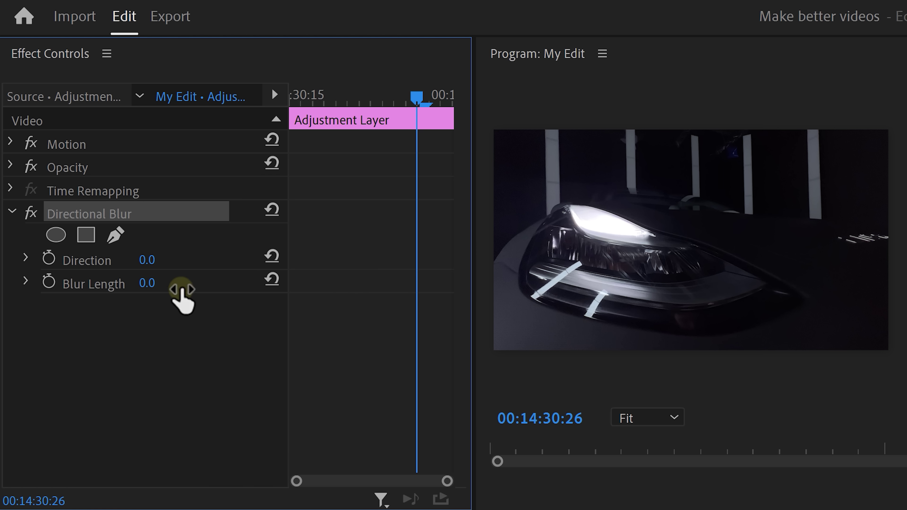
{"action": "left_click", "coordinate": [49, 282]}
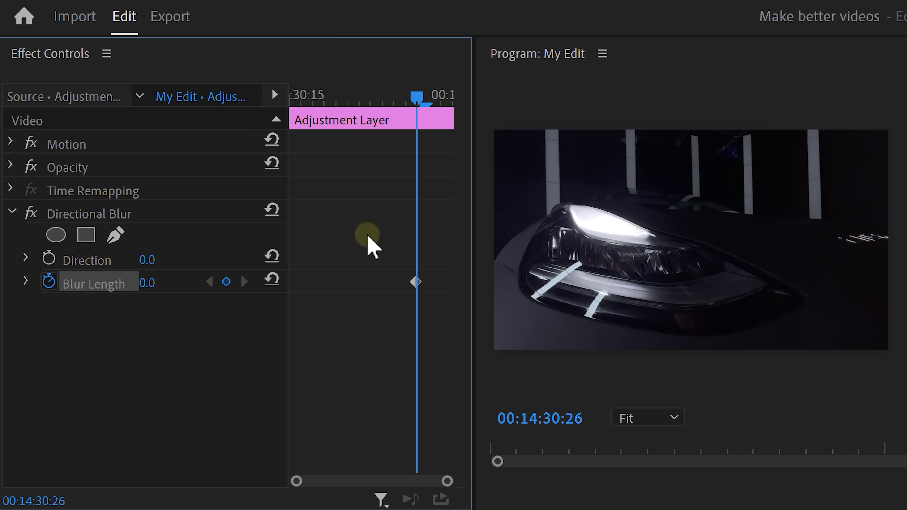
{"action": "left_click_drag", "start_coordinate": [416, 94], "coordinate": [293, 101]}
{"action": "left_click_drag", "start_coordinate": [147, 283], "coordinate": [482, 282]}
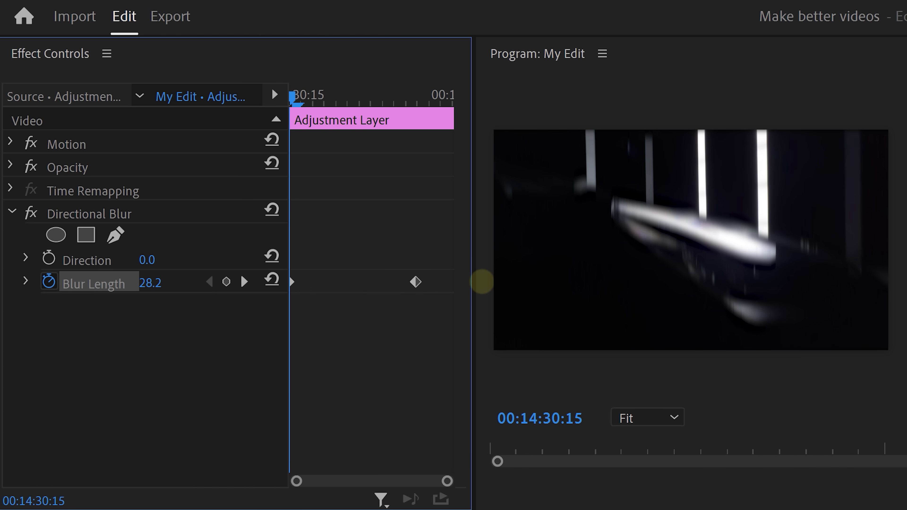
{"action": "left_click", "coordinate": [300, 95]}
{"action": "left_click_drag", "start_coordinate": [350, 101], "coordinate": [313, 111]}
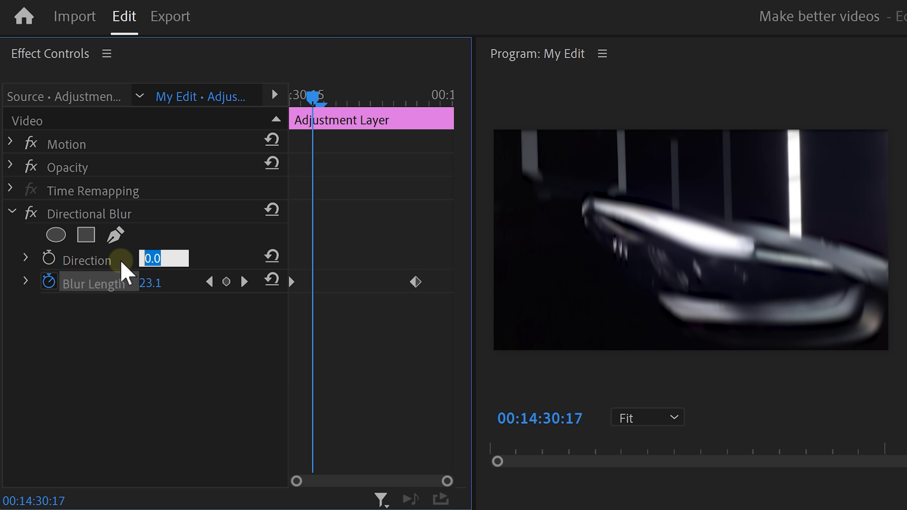
Set the blur Direction to 90° and ease the Blur Length curve into its end.
{"action": "type", "text": "90"}
{"action": "key", "text": "Return"}
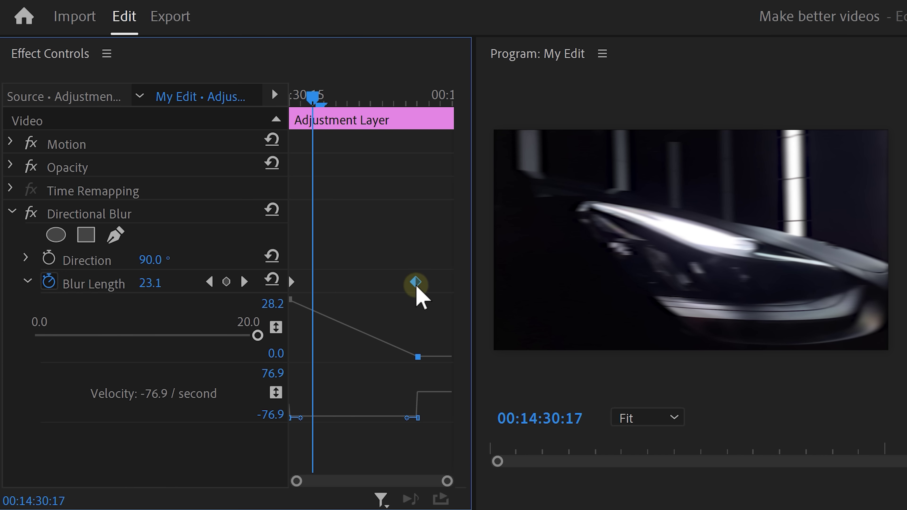
{"action": "left_click_drag", "start_coordinate": [368, 403], "coordinate": [367, 398]}
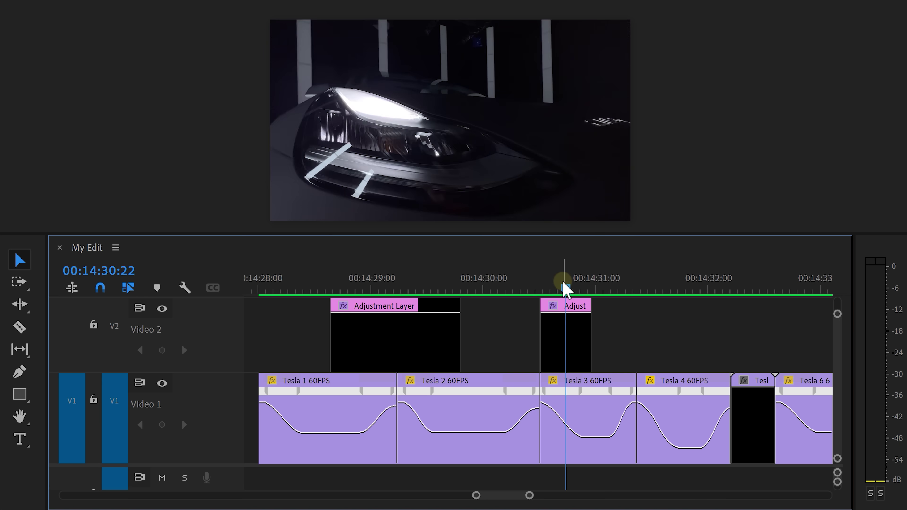
{"action": "left_click_drag", "start_coordinate": [565, 274], "coordinate": [523, 271]}
{"action": "key", "text": "space"}
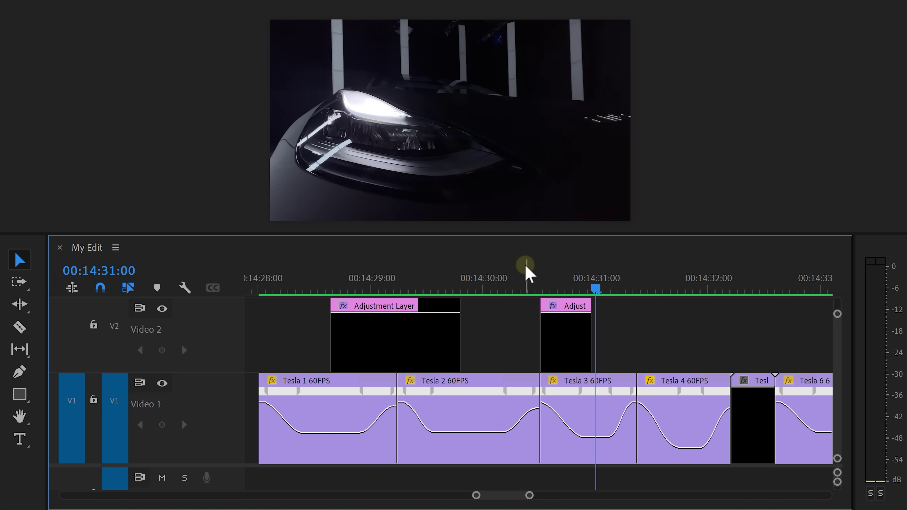